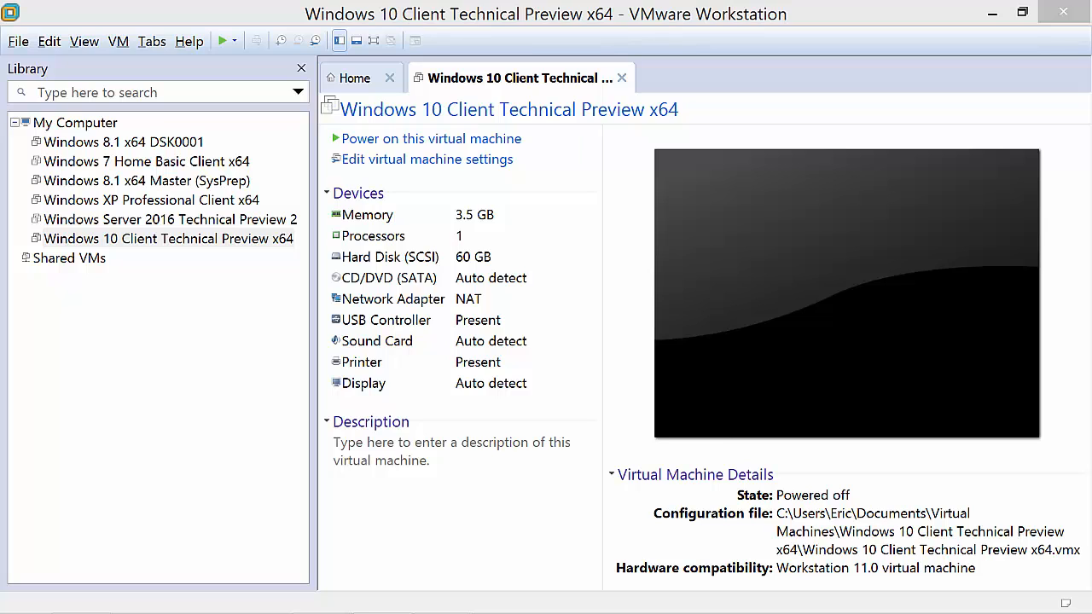
- From the Home page, start a new virtual machine using the Typical (recommended) configuration
{"action": "left_click", "coordinate": [358, 83]}
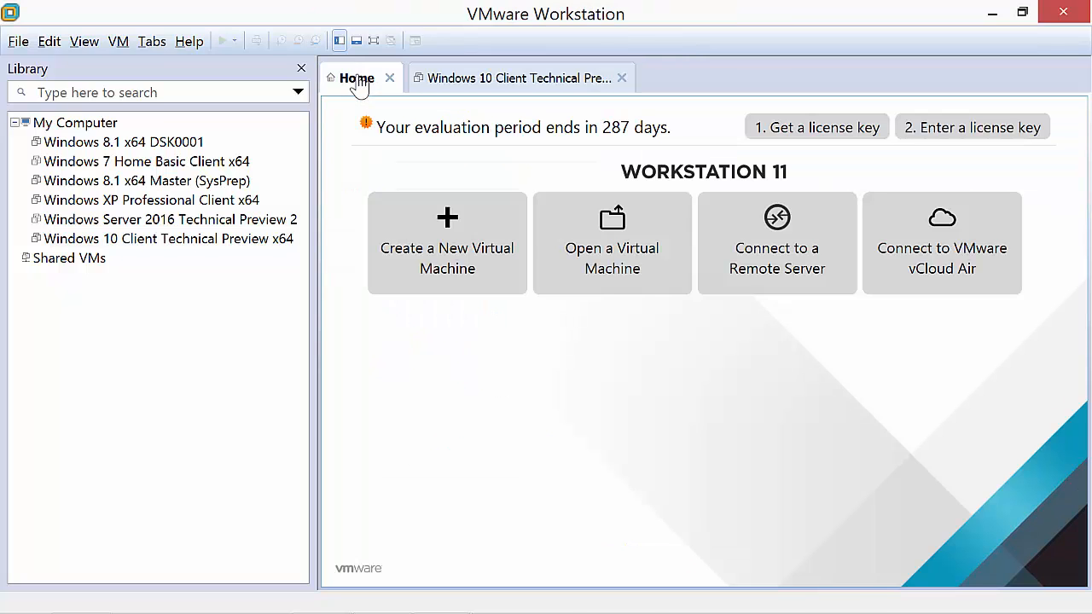
{"action": "left_click", "coordinate": [473, 267]}
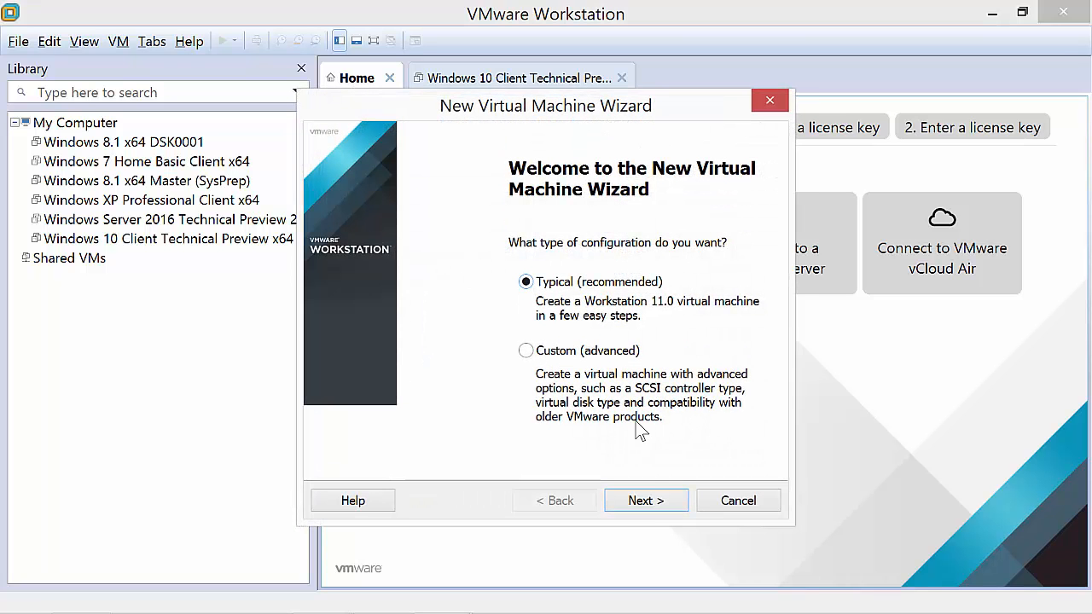
{"action": "left_click", "coordinate": [638, 501]}
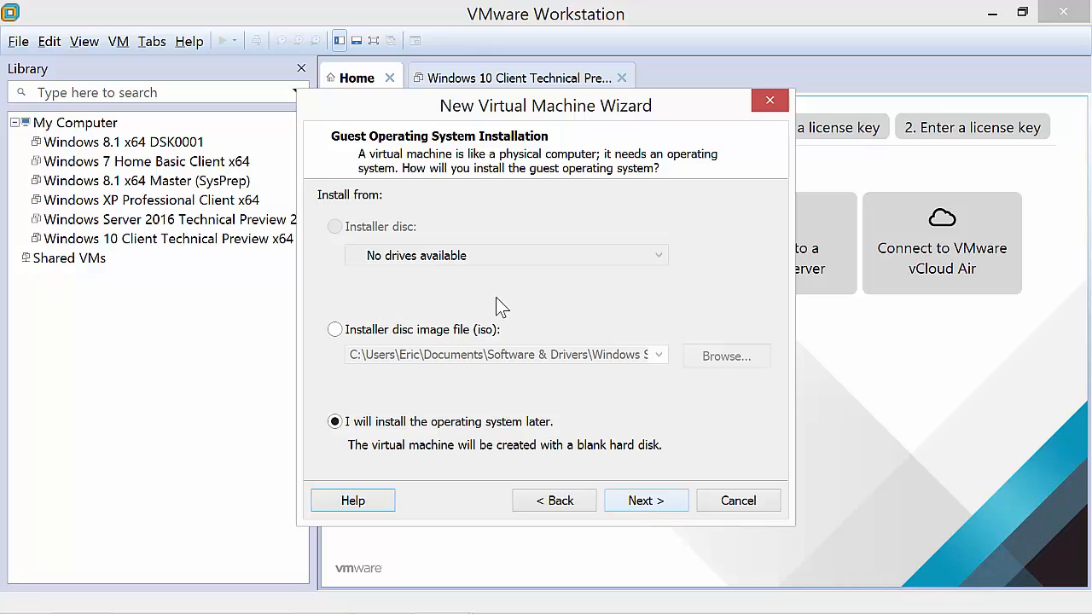
- Use the Windows Server 2012 R2 ISO from the DVD Lab Install folder as the installer disc image
{"action": "left_click", "coordinate": [336, 331]}
{"action": "left_click", "coordinate": [708, 357]}
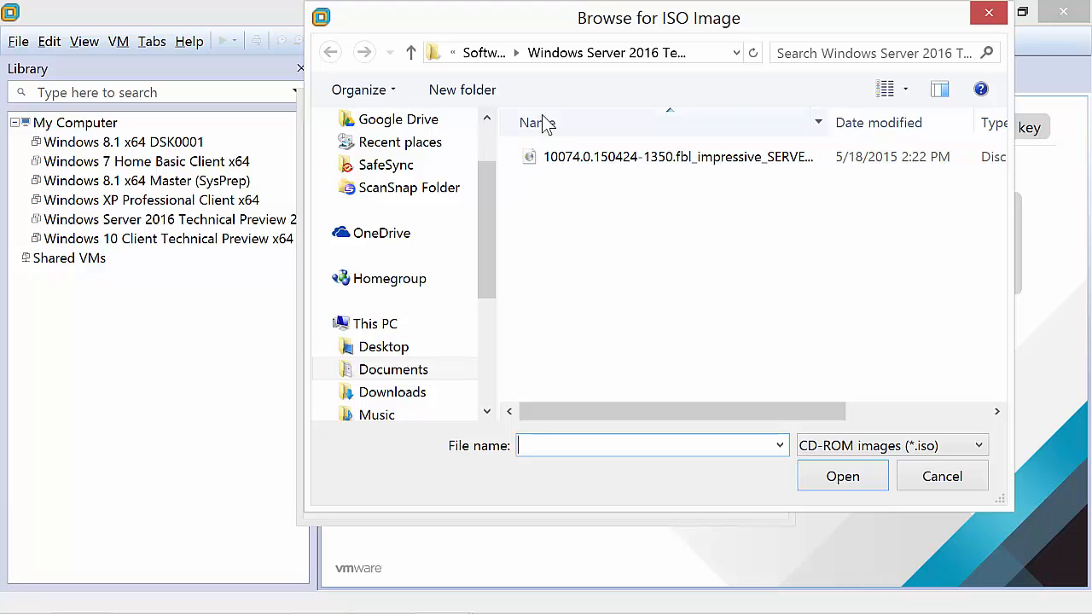
{"action": "left_click", "coordinate": [488, 54]}
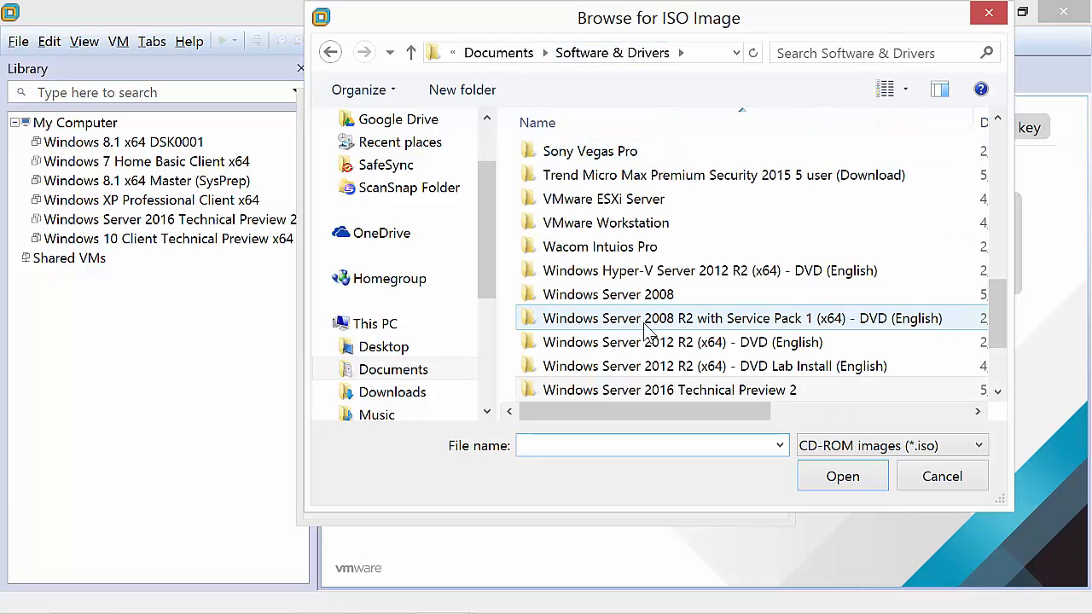
{"action": "double_click", "coordinate": [653, 365]}
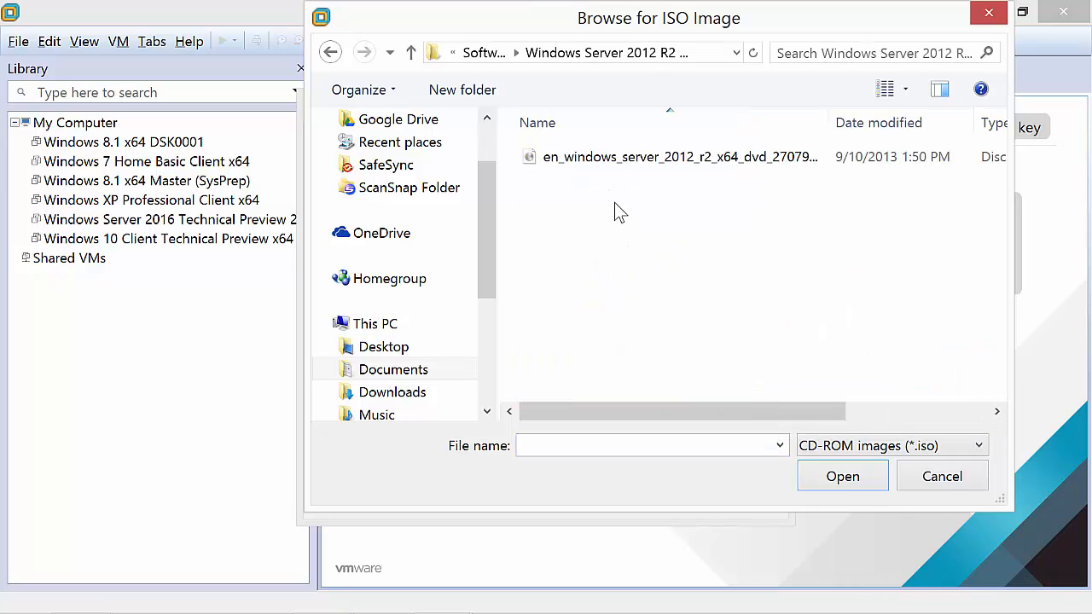
{"action": "double_click", "coordinate": [619, 161]}
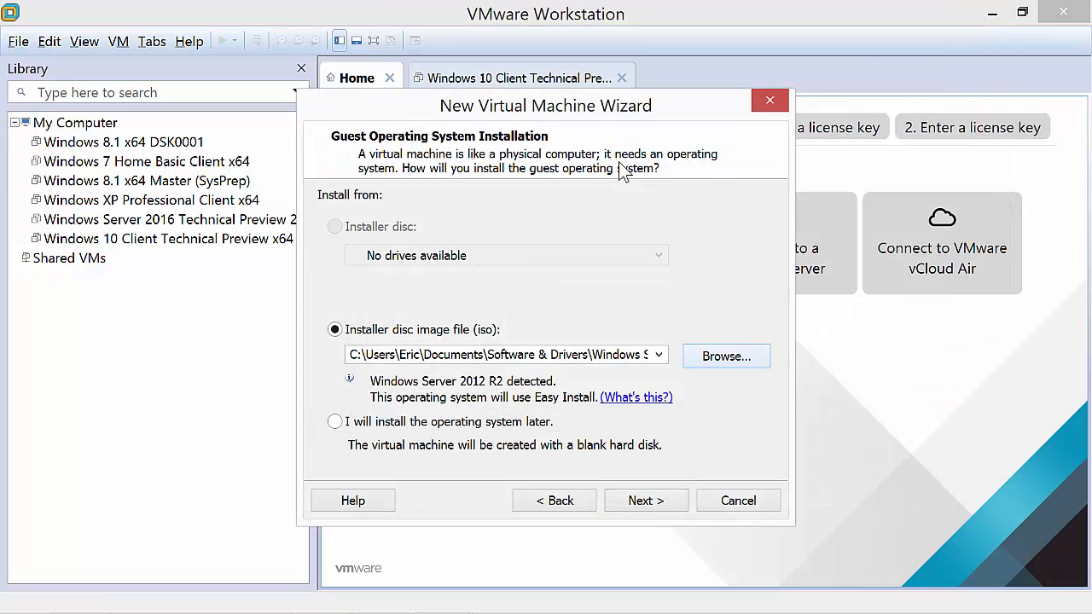
{"action": "left_click", "coordinate": [663, 508]}
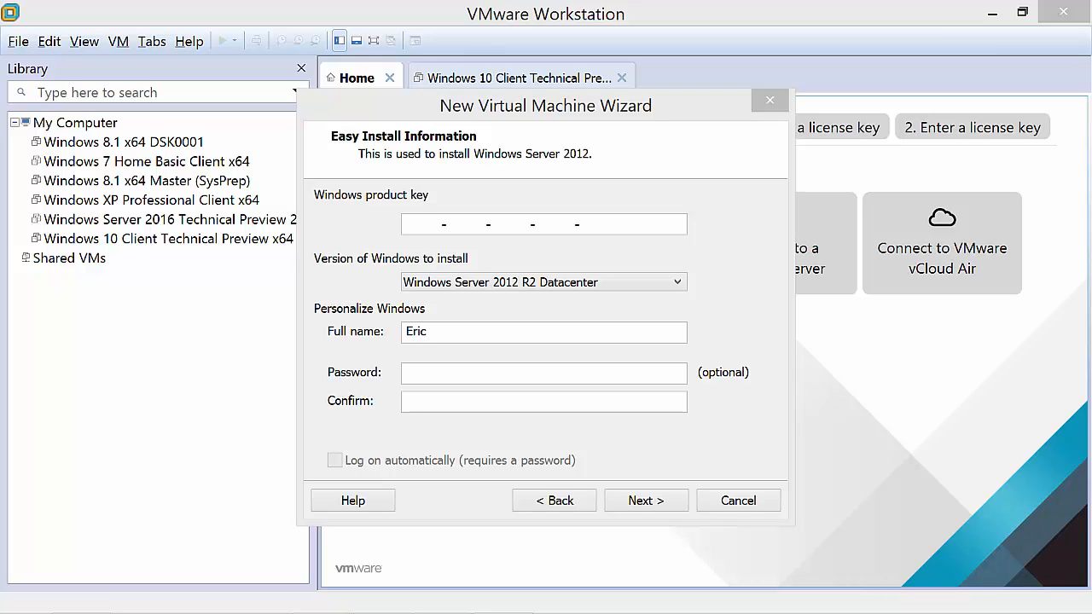
- Replace the Easy Install full name with the owner's name and enter the password twice
{"action": "left_click", "coordinate": [429, 335]}
{"action": "left_click_drag", "start_coordinate": [429, 336], "coordinate": [390, 339]}
{"action": "type", "text": "E"}
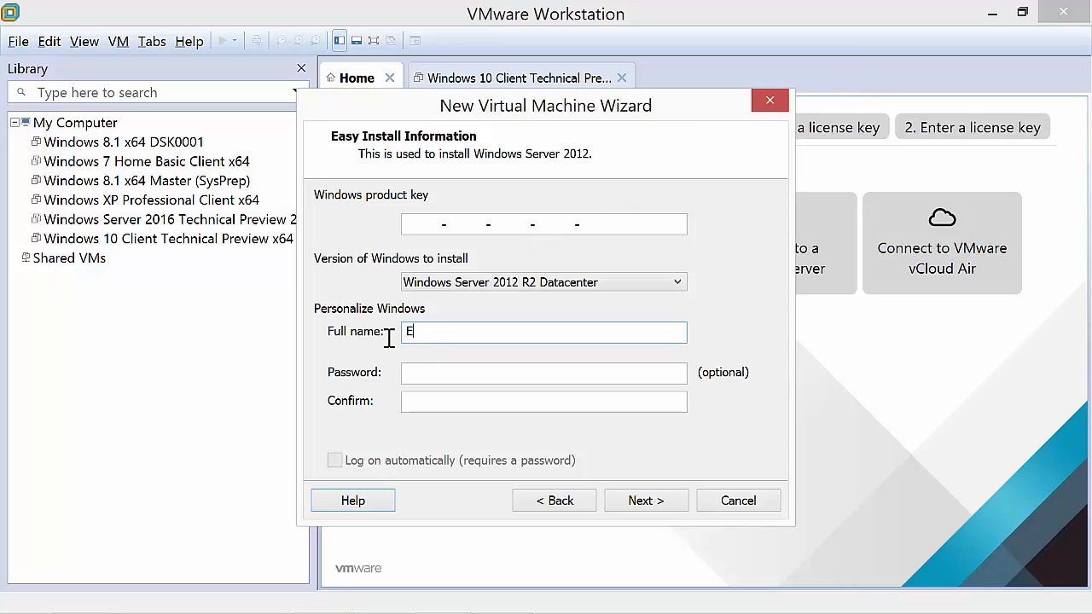
{"action": "type", "text": "ric Magidson"}
{"action": "key", "text": "Tab"}
{"action": "type", "text": "********"}
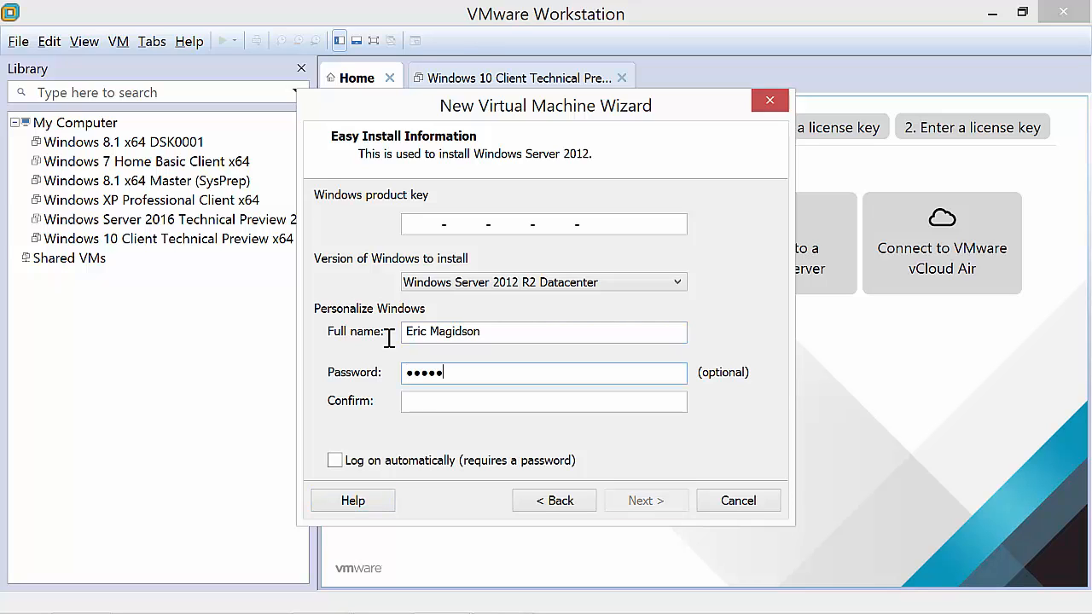
{"action": "type", "text": "****"}
{"action": "left_click", "coordinate": [453, 405]}
{"action": "type", "text": "****"}
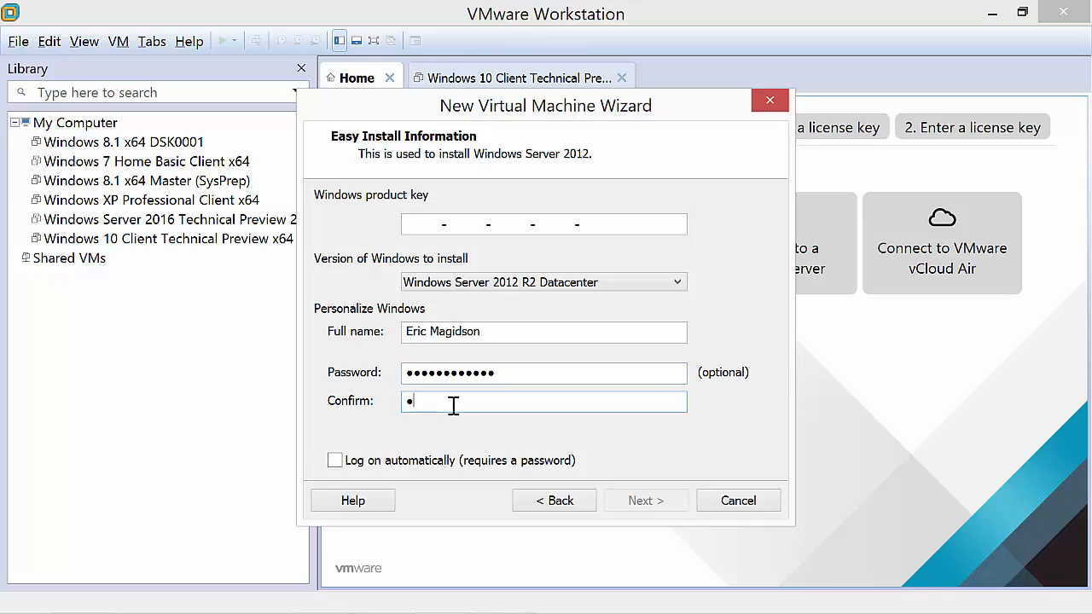
{"action": "type", "text": "********"}
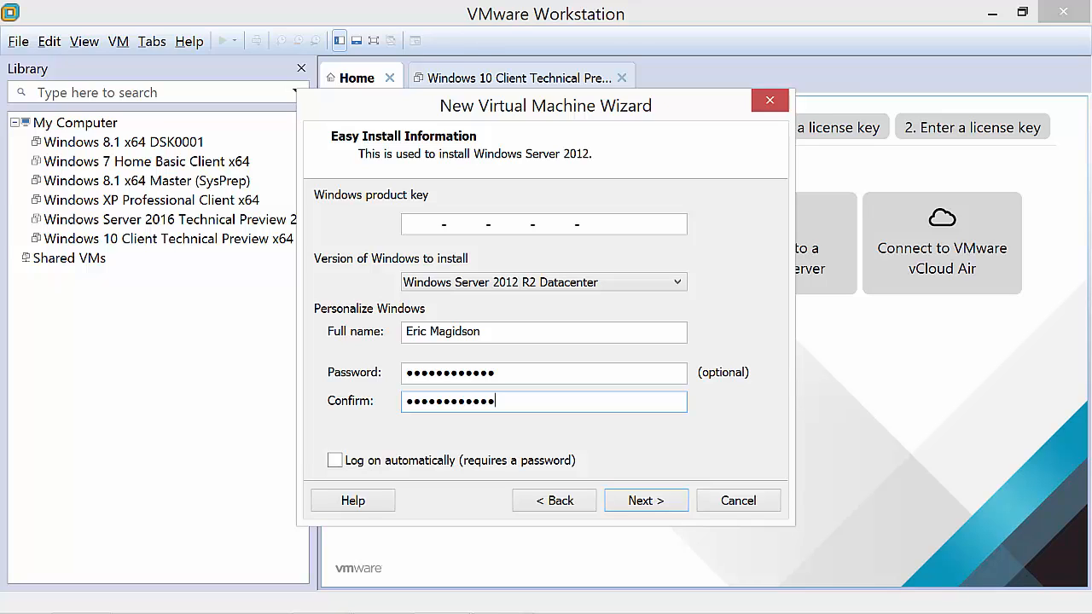
{"action": "key", "text": "Return"}
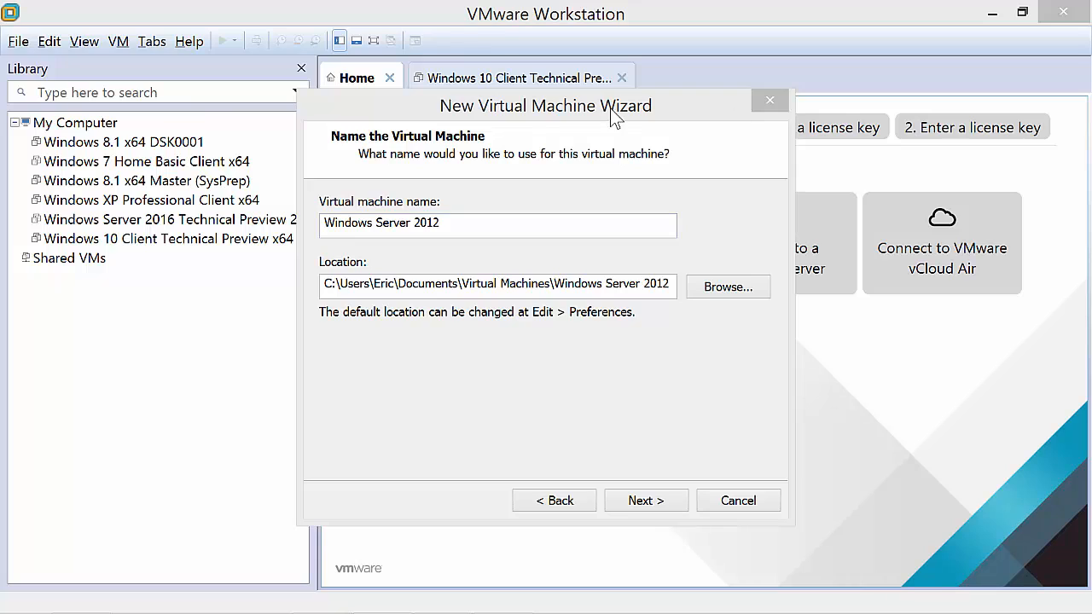
- Rename the virtual machine from Windows Server 2012 to MIIMDC0001
{"action": "left_click_drag", "start_coordinate": [463, 227], "coordinate": [319, 213]}
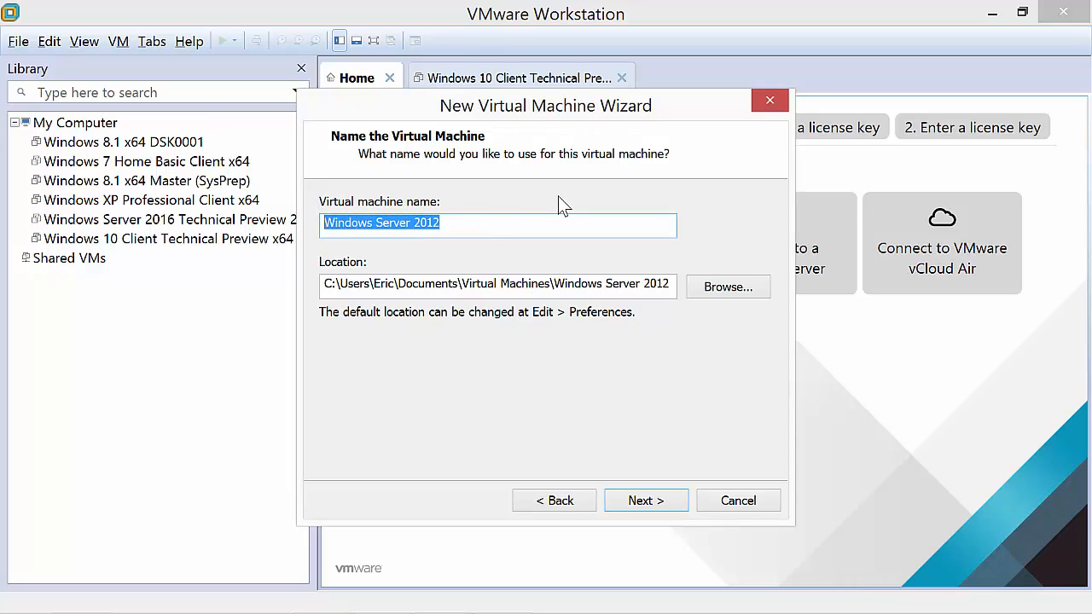
{"action": "type", "text": "M"}
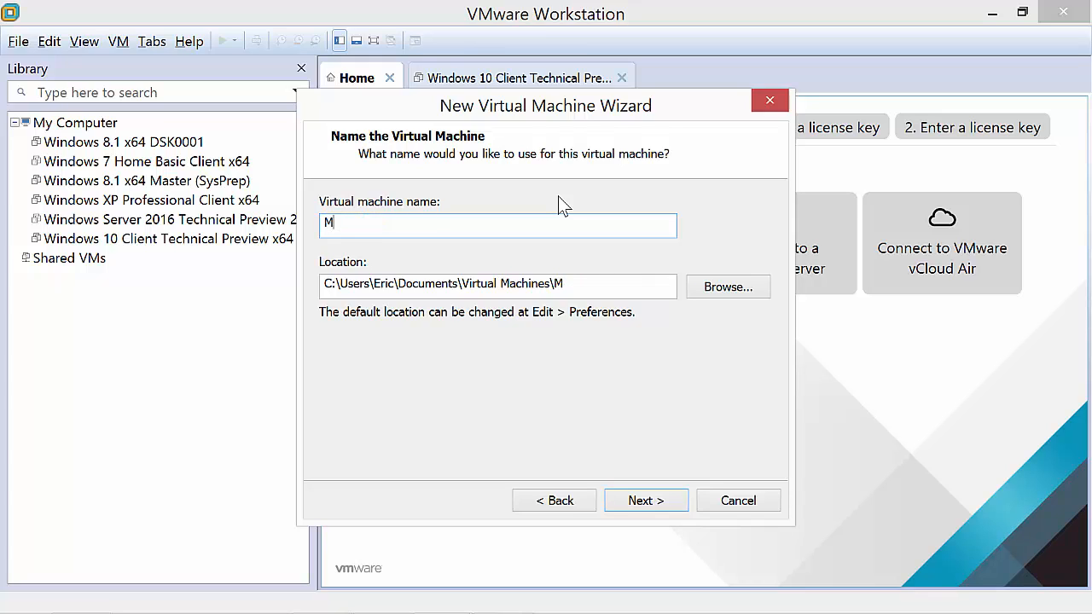
{"action": "type", "text": "IIM"}
{"action": "type", "text": "DC0001"}
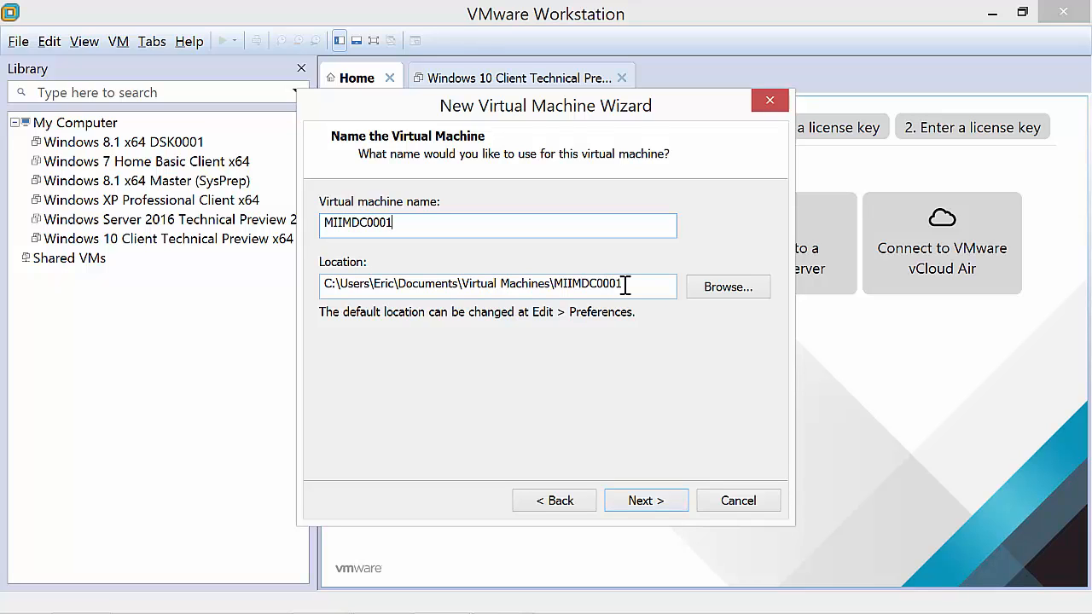
- Keep the 60 GB disk but store it as a single file, reaching the summary
{"action": "left_click", "coordinate": [657, 512]}
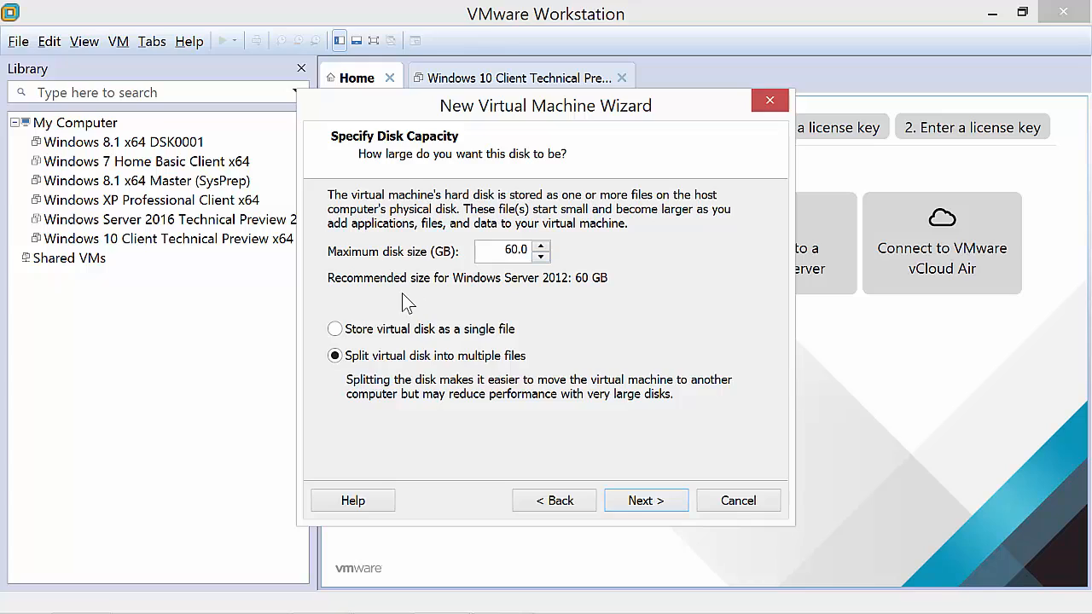
{"action": "left_click", "coordinate": [335, 331]}
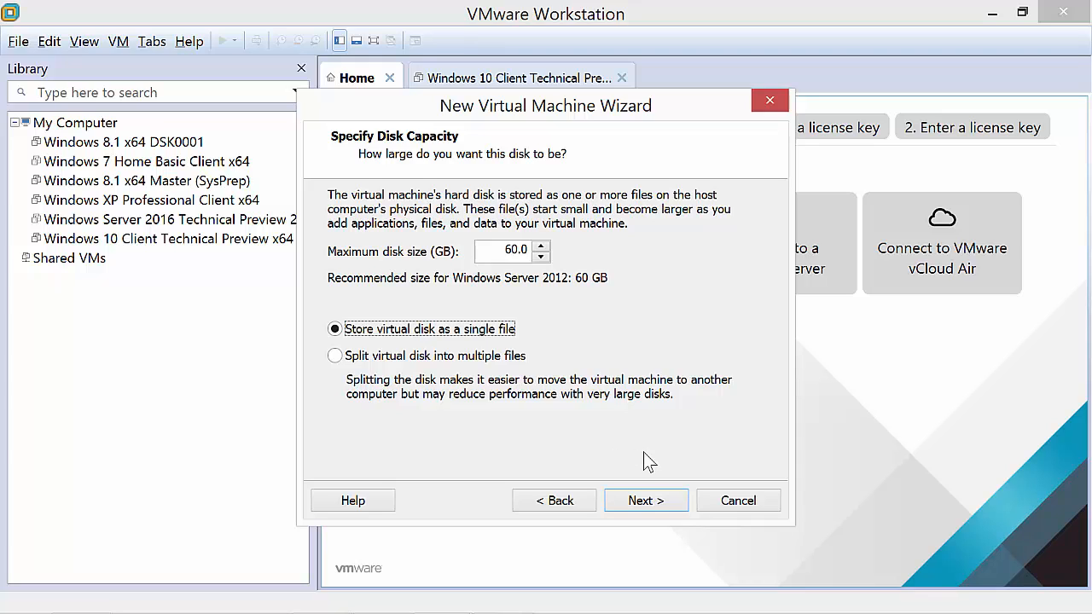
{"action": "left_click", "coordinate": [646, 501]}
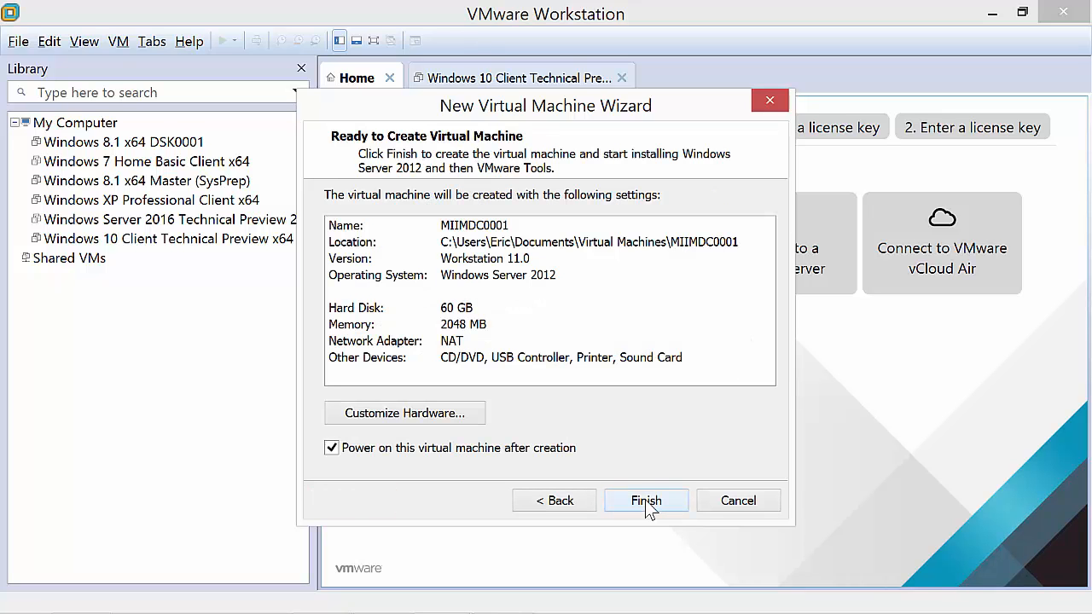
- Finish the wizard to create MIIMDC0001 and let Easy Install run to the lock screen
{"action": "left_click", "coordinate": [646, 501]}
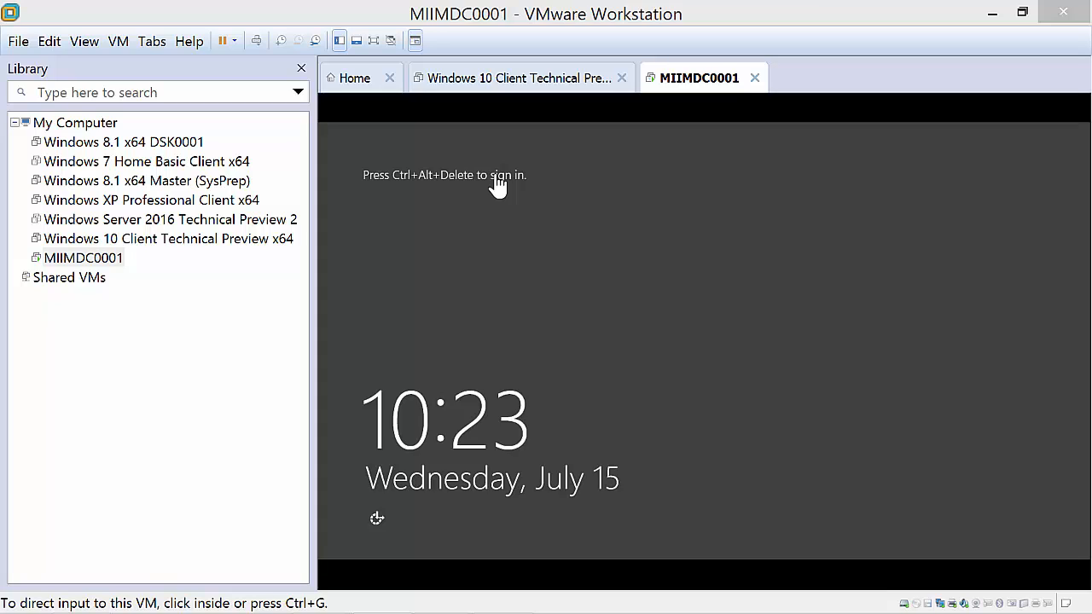
- Send Ctrl+Alt+Del to the guest and sign in with the account password
{"action": "left_click", "coordinate": [256, 42]}
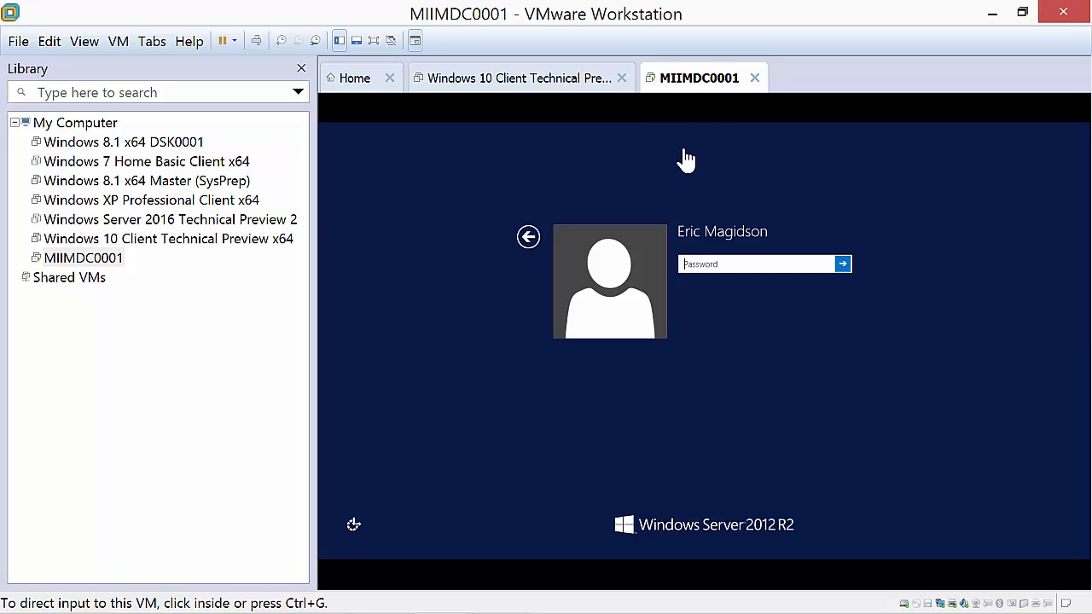
{"action": "left_click", "coordinate": [702, 266]}
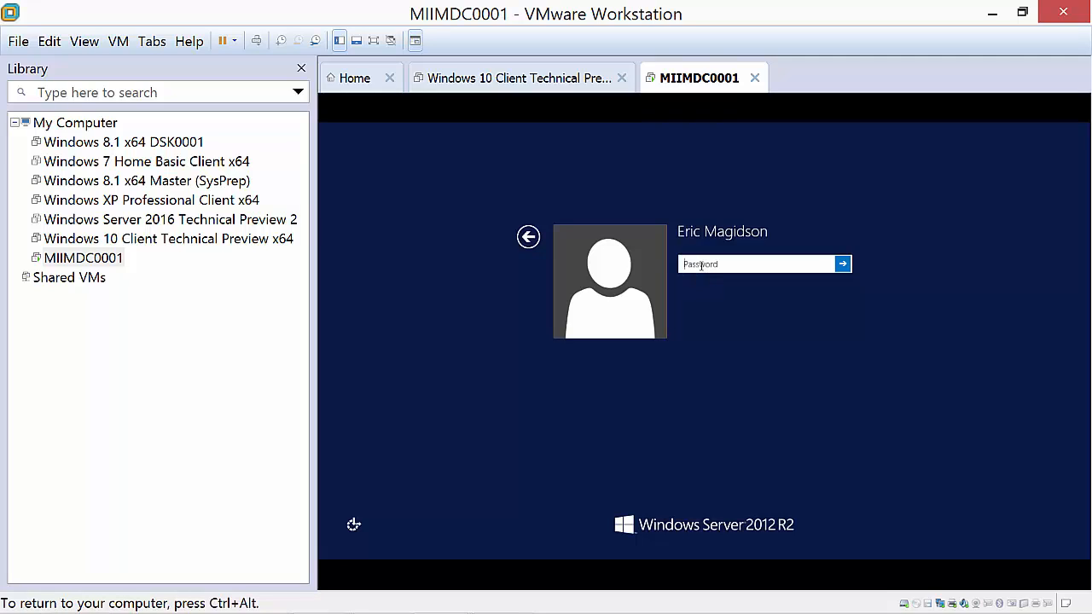
{"action": "type", "text": "P••••••••••"}
{"action": "key", "text": "Return"}
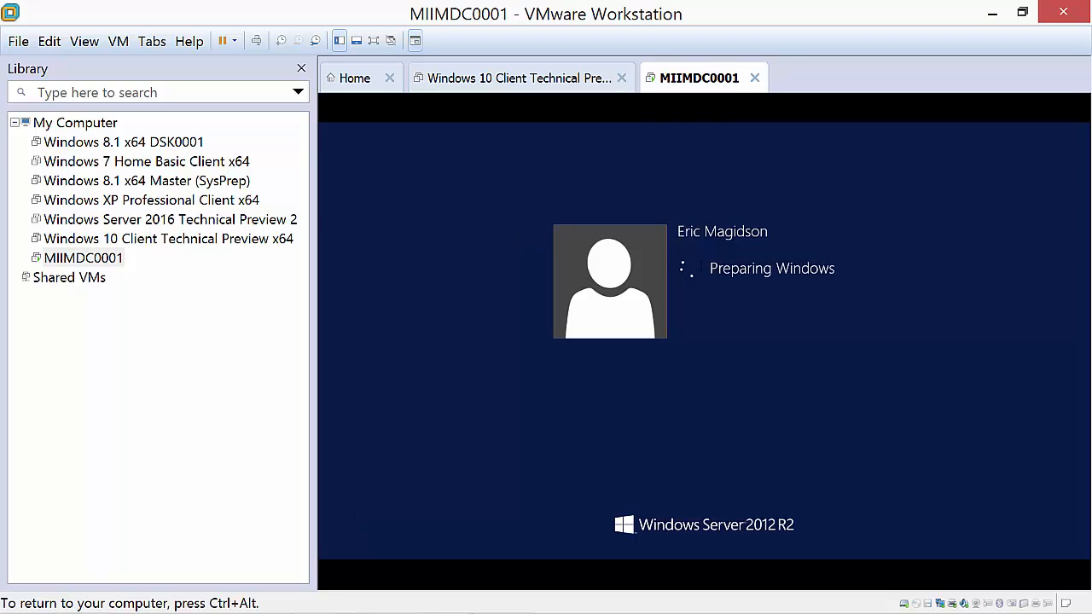